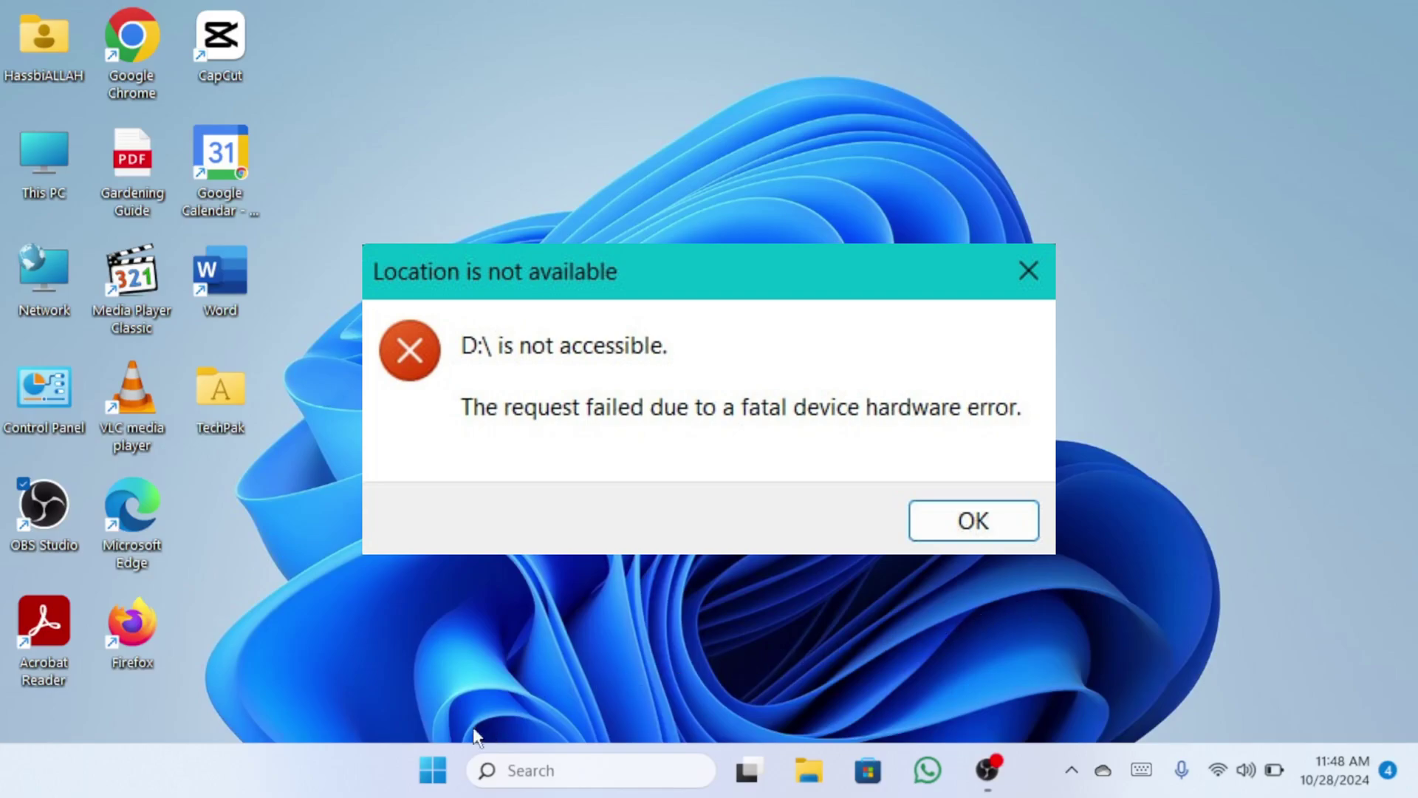
Launch Command Prompt as administrator from the Start menu
left_click(434, 769)
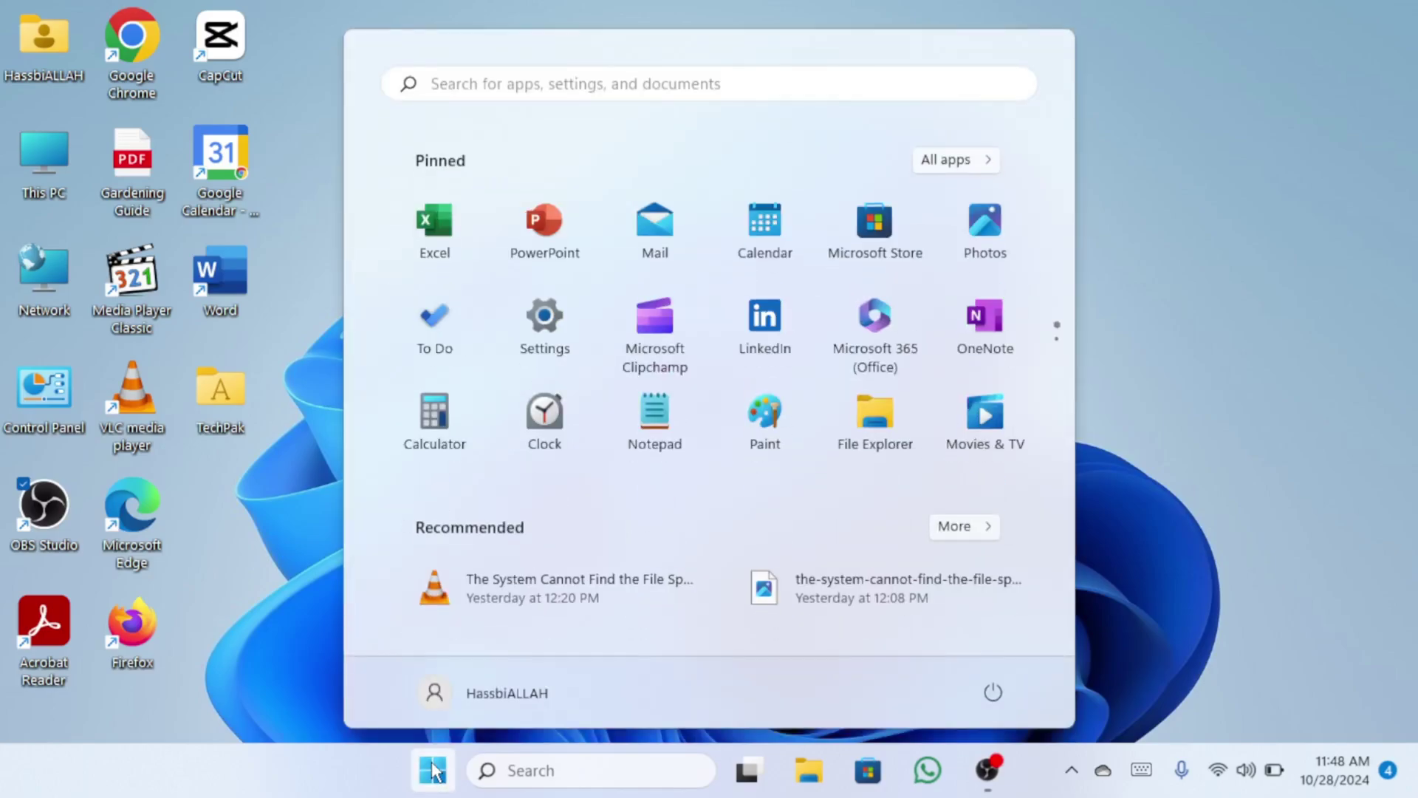
type("cmd")
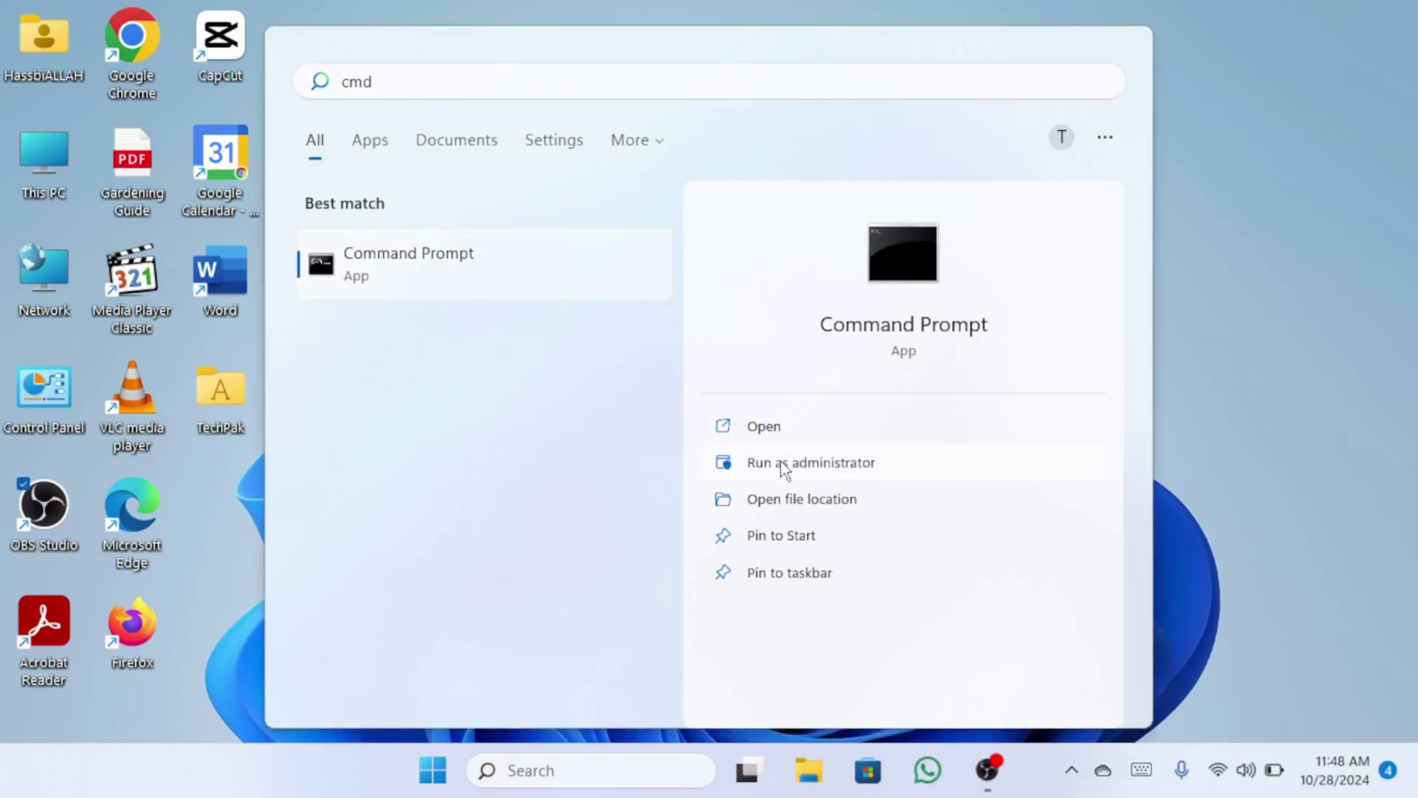
left_click(782, 468)
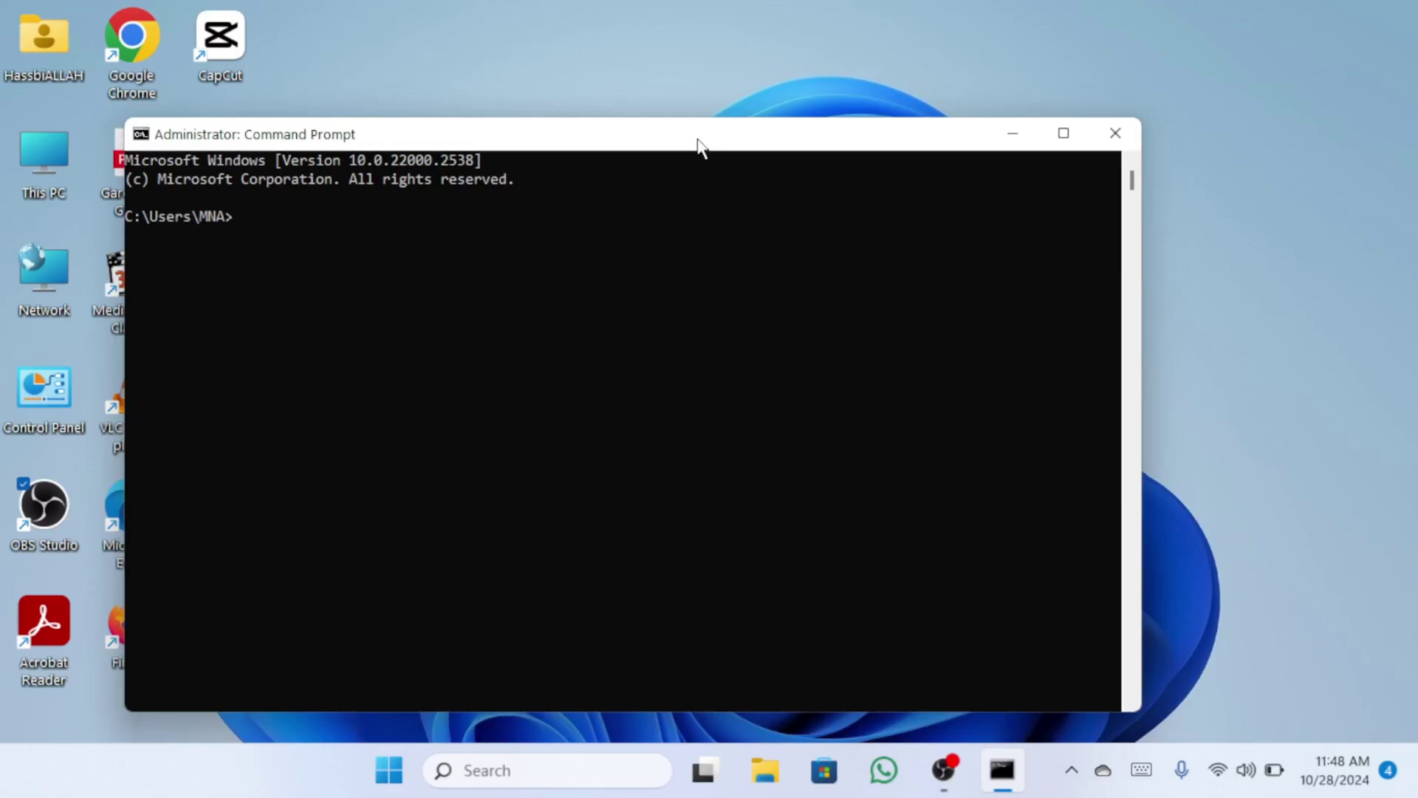
Move the Command Prompt window up and to the right for a better view
left_click_drag(699, 138, 881, 86)
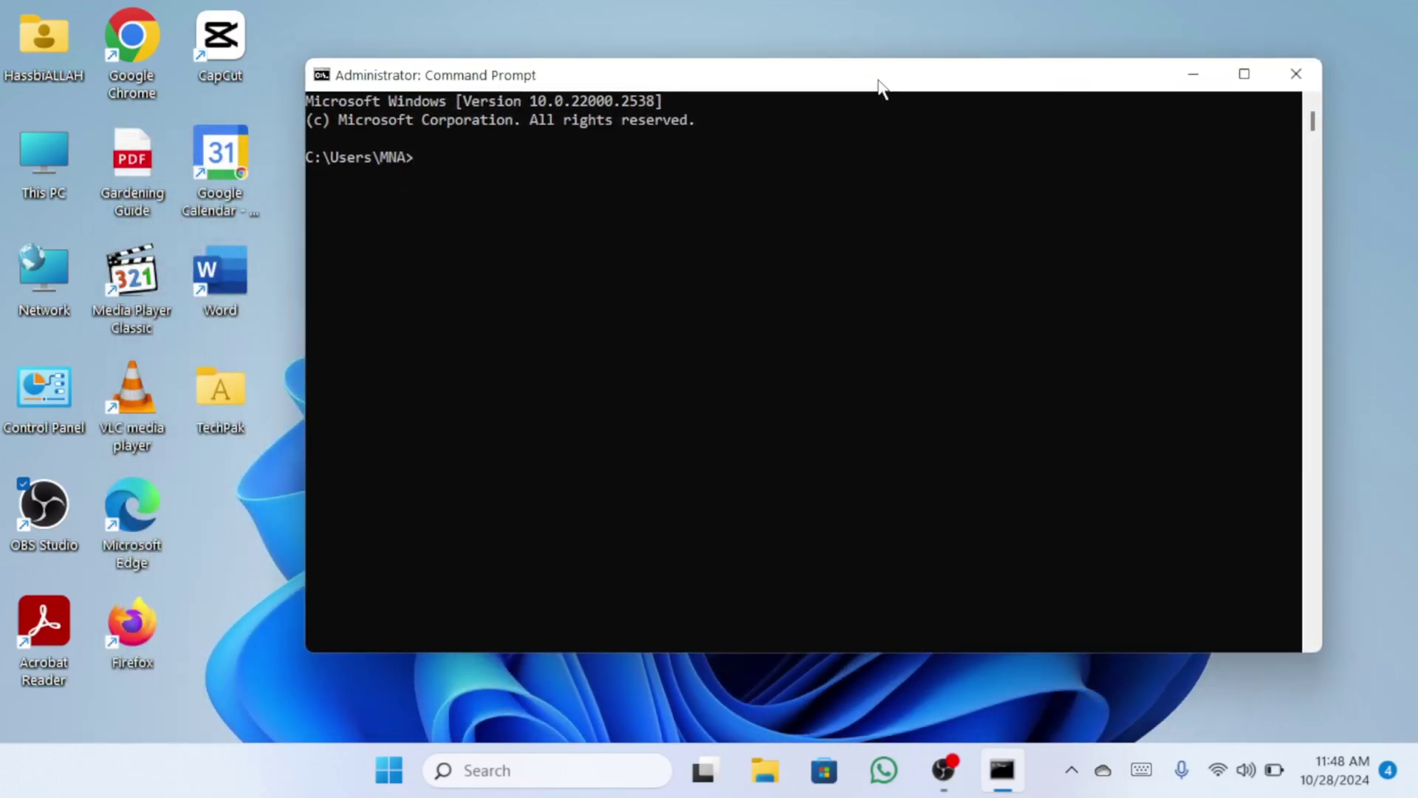
type("chk")
type("dsk")
type(" /f")
type(" /r")
type(" D")
type(":")
Run chkdsk /f /r on drive D:, forcing the volume to dismount
key("Return")
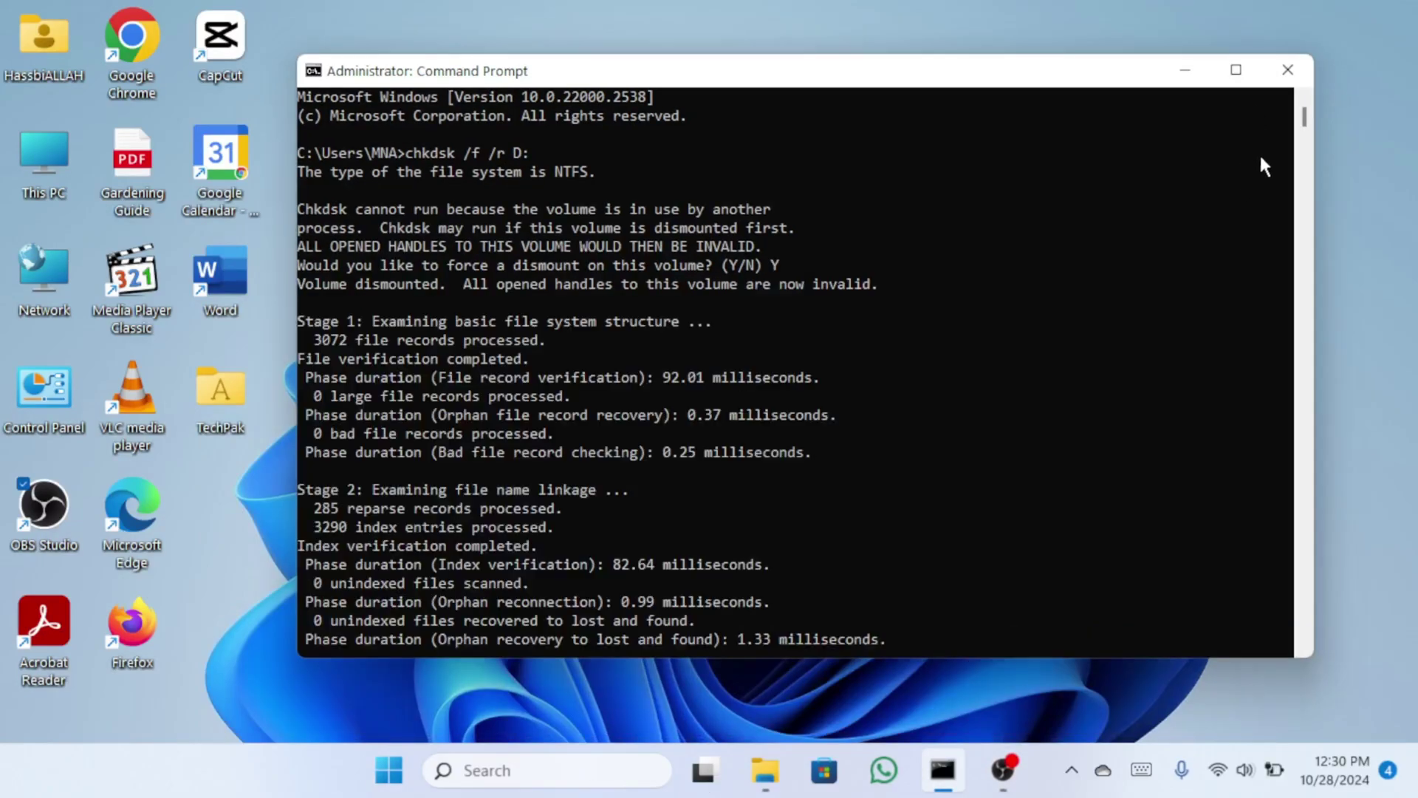
left_click_drag(1306, 122, 1308, 124)
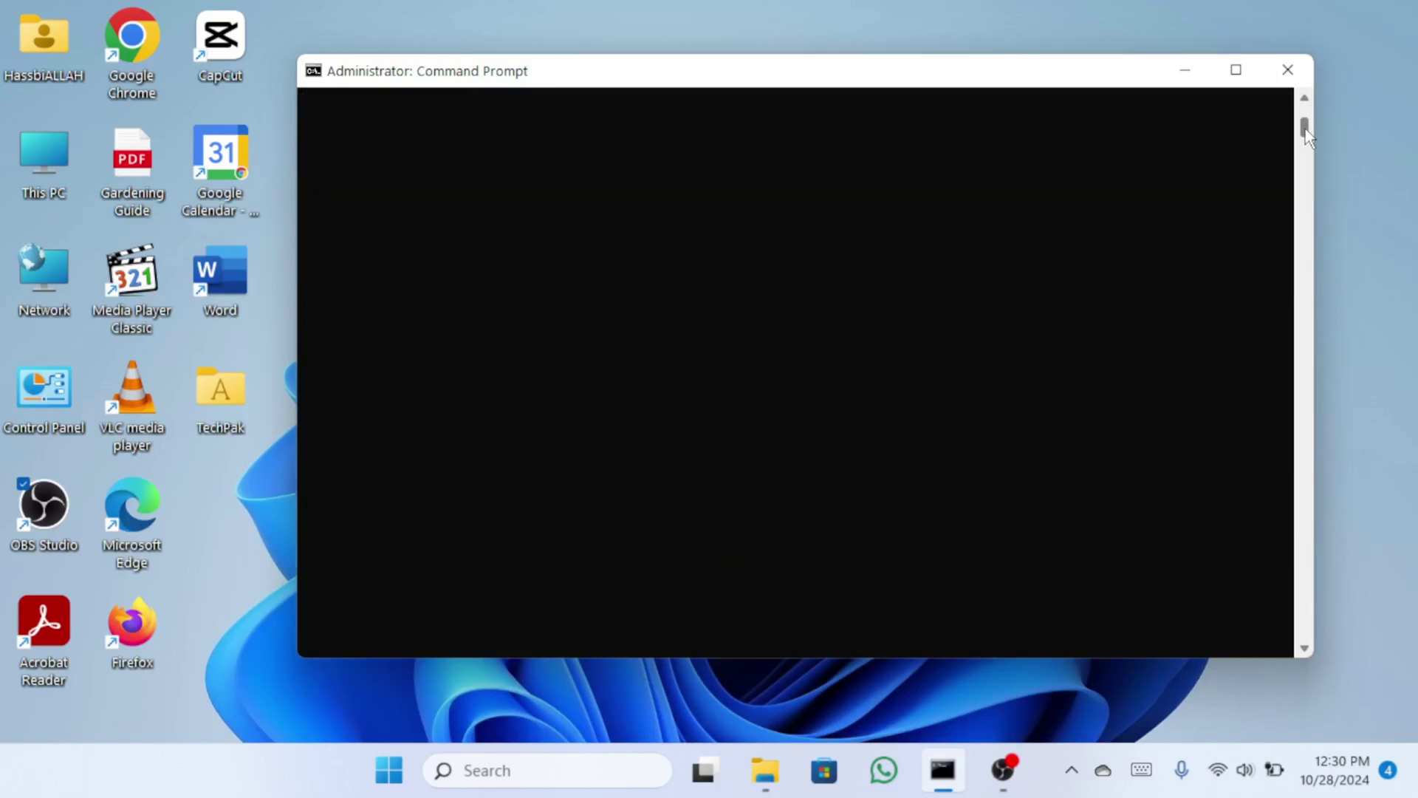